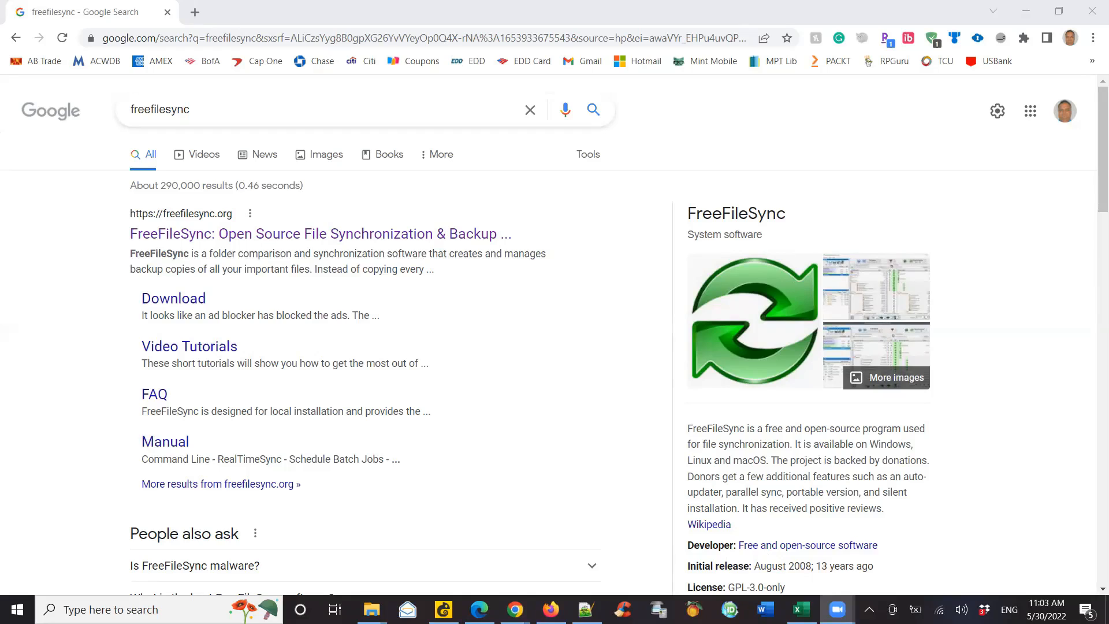
# Open the FreeFileSync website from the search results and go to its download links for version 11.21.
pyautogui.moveTo(515, 609)
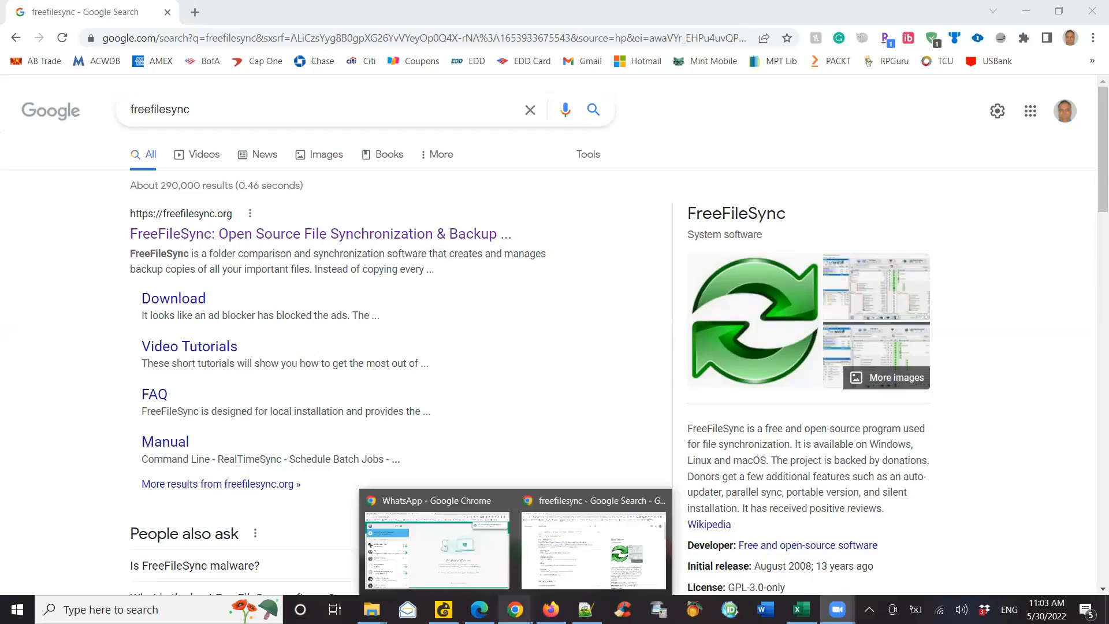
pyautogui.click(593, 548)
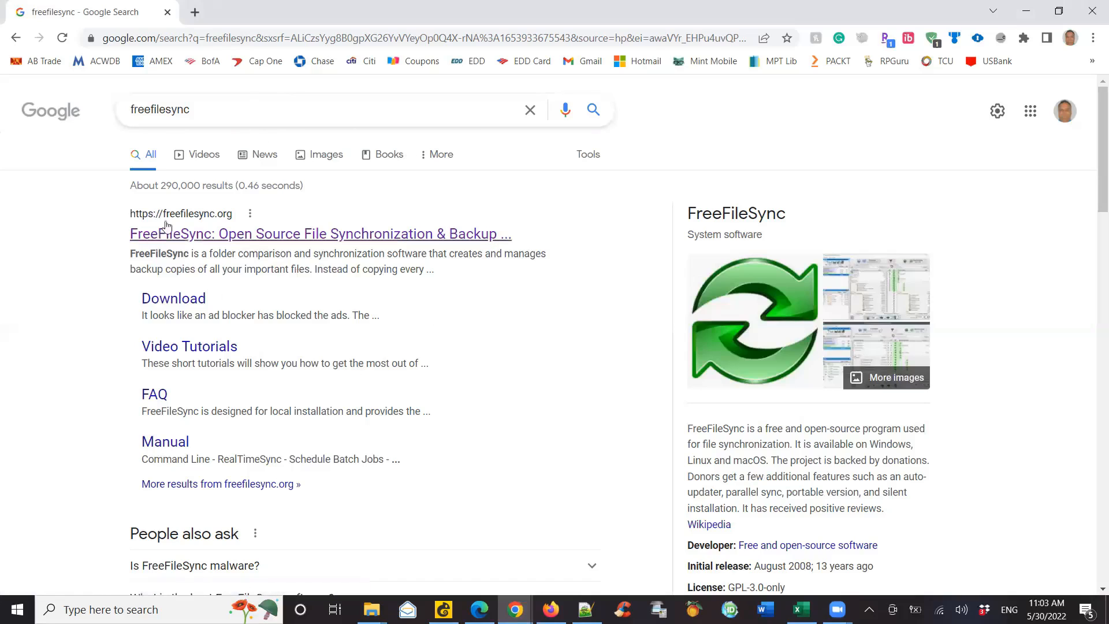
pyautogui.click(318, 235)
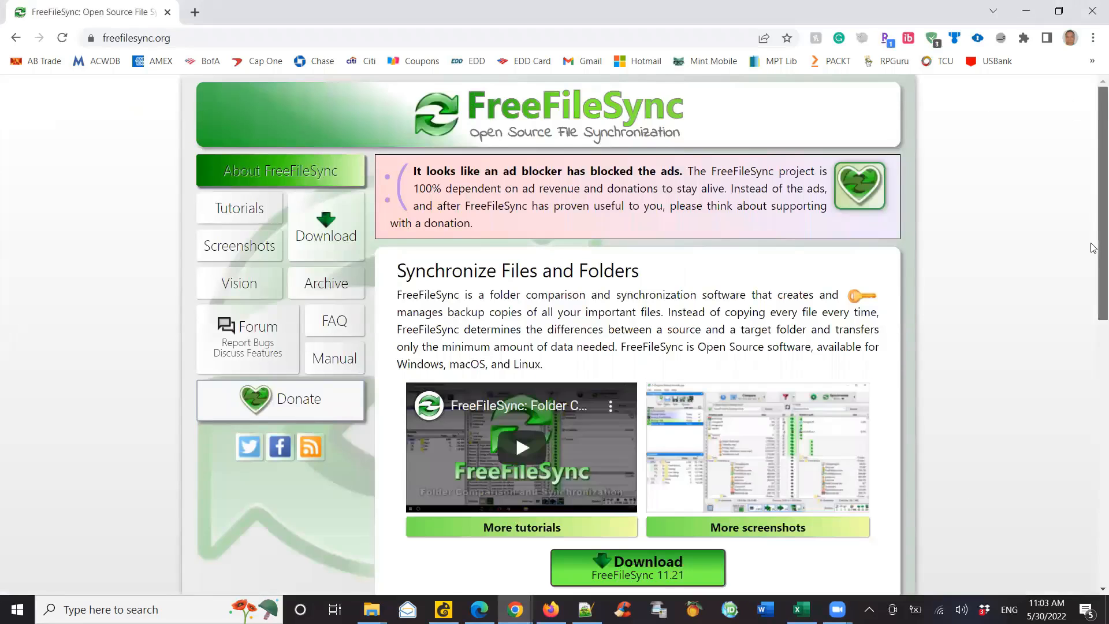
pyautogui.scroll(-3, 903, 334)
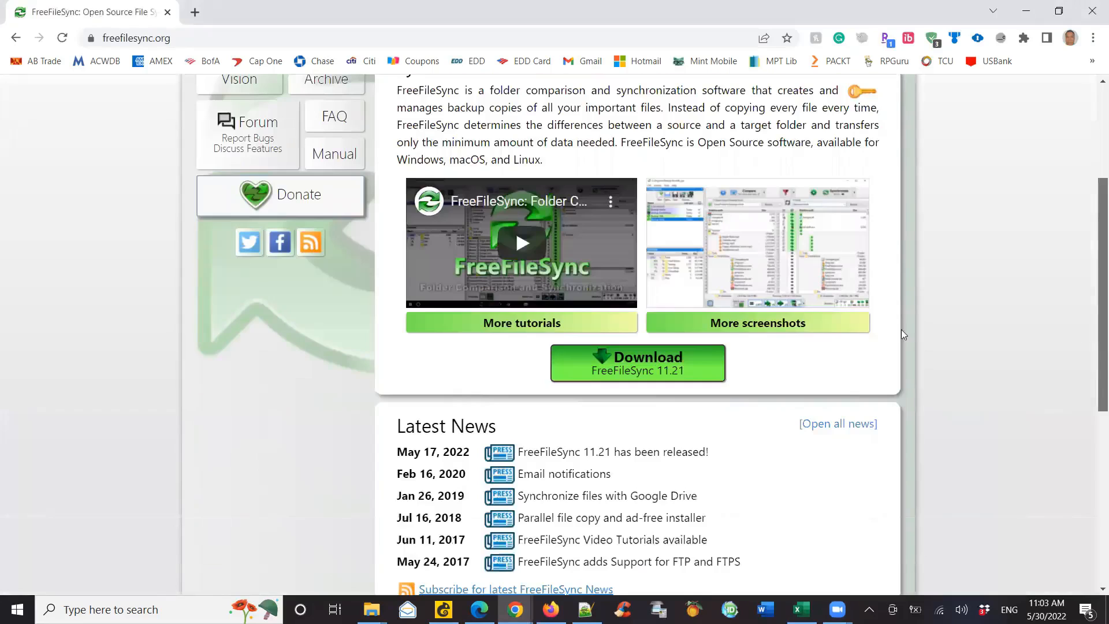
pyautogui.click(675, 371)
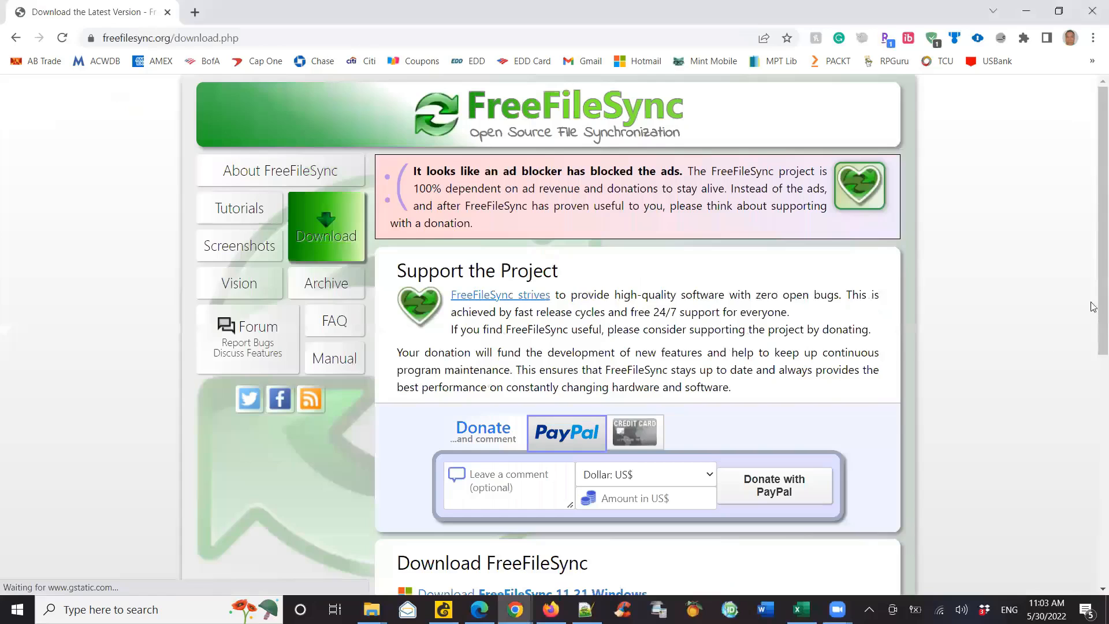
pyautogui.scroll(-4, 842, 346)
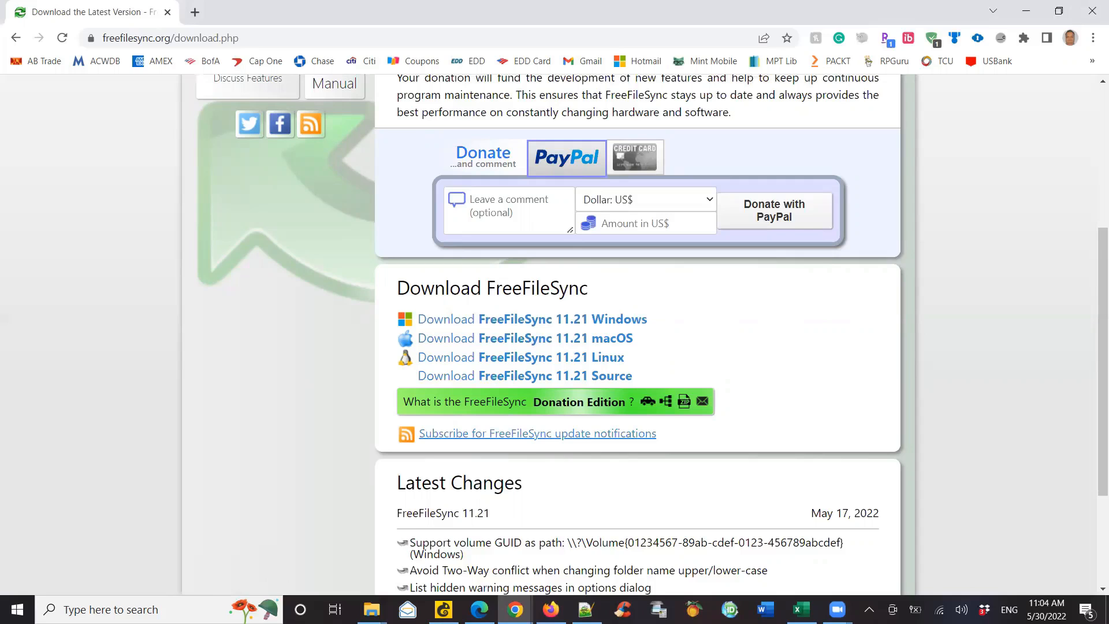
# Check the Downloads folder in a new File Explorer window for the setup file, and launch the installed FreeFileSync.
pyautogui.rightClick(17, 609)
pyautogui.click(93, 500)
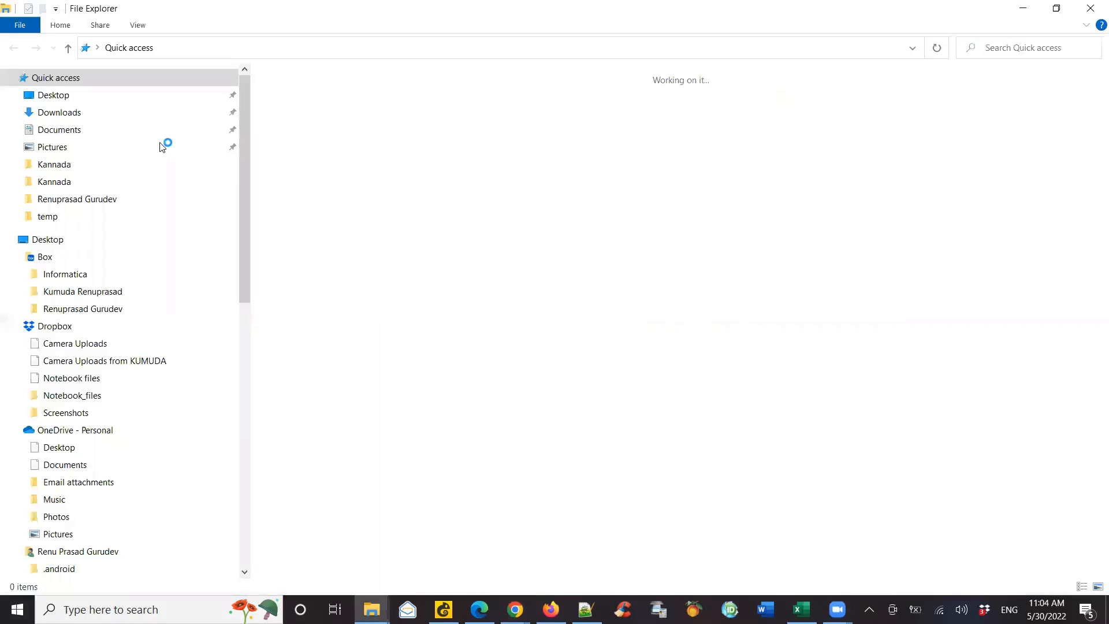
pyautogui.click(68, 115)
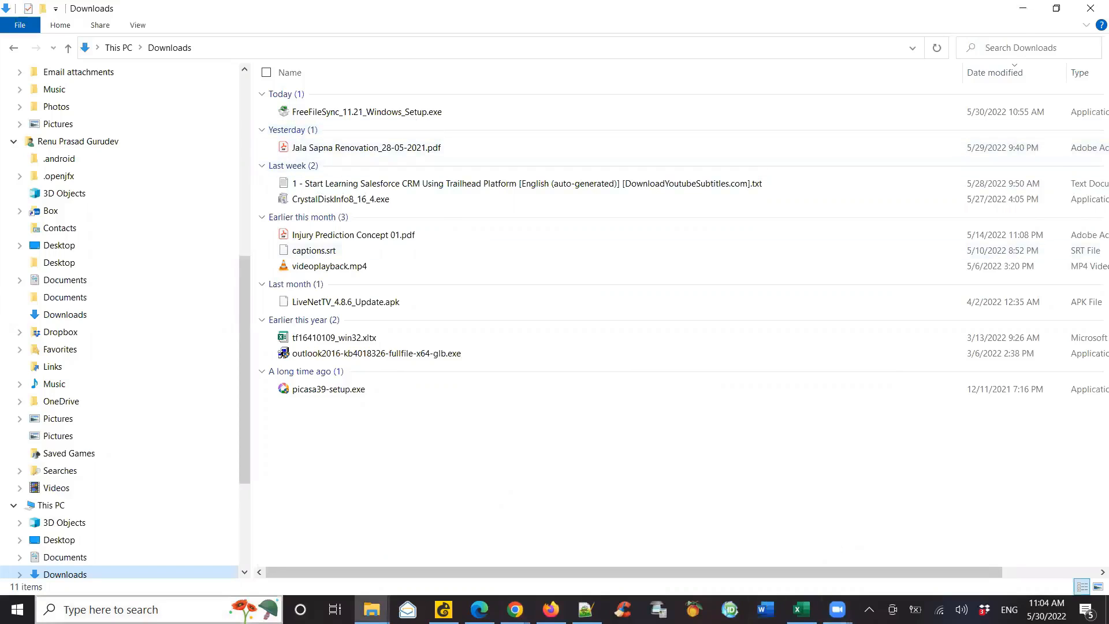
pyautogui.click(133, 610)
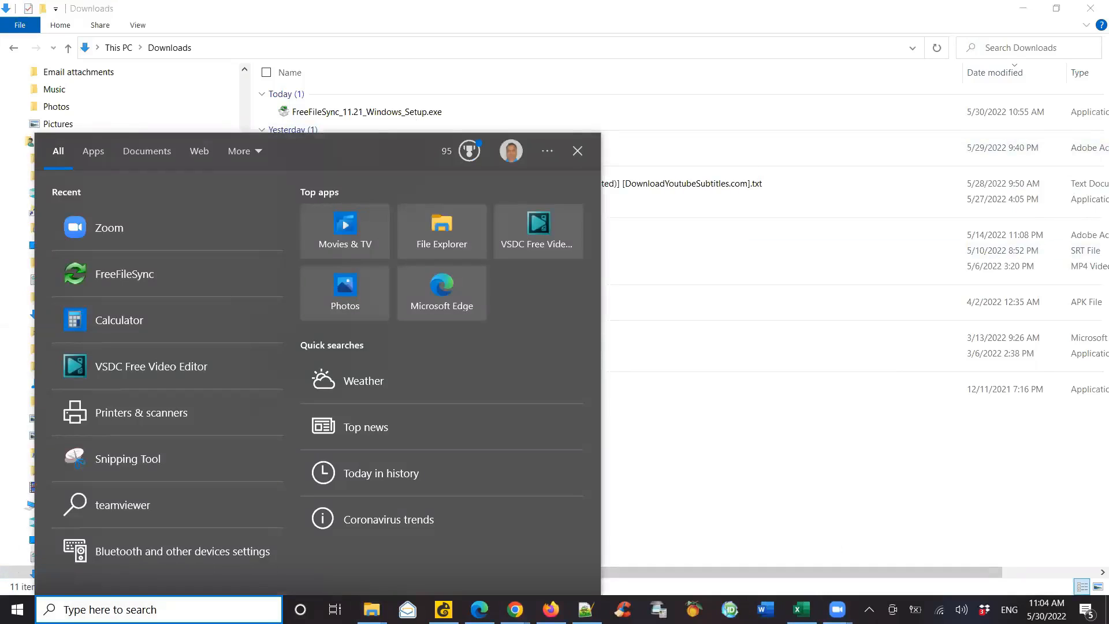
pyautogui.click(145, 275)
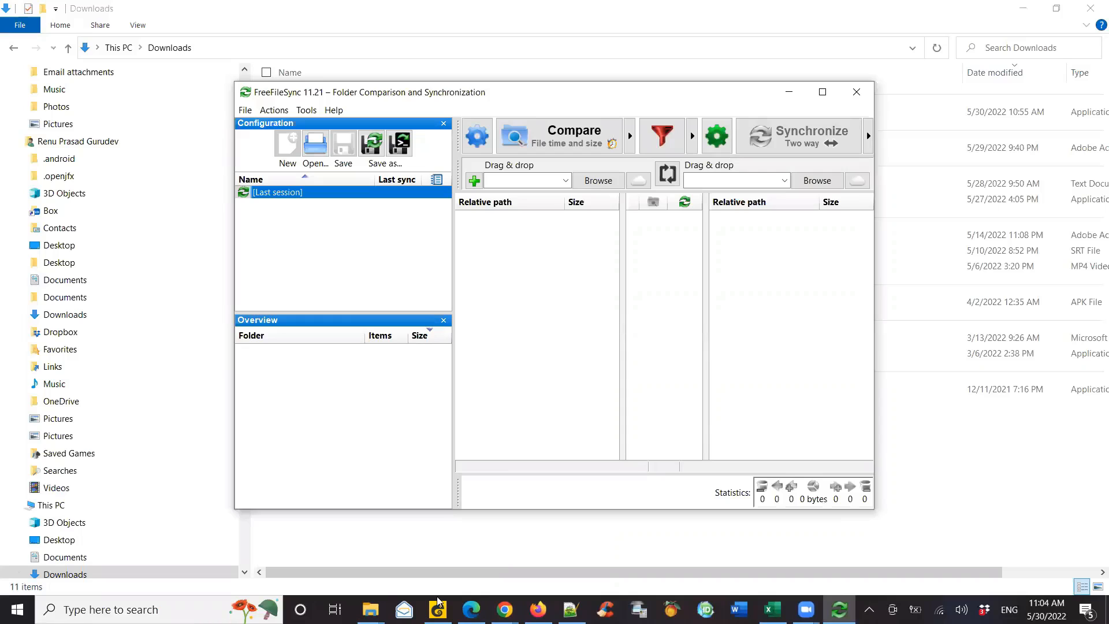
# Switch to the File Explorer window showing D:\YouTube and open the Videos1 folder.
pyautogui.click(370, 609)
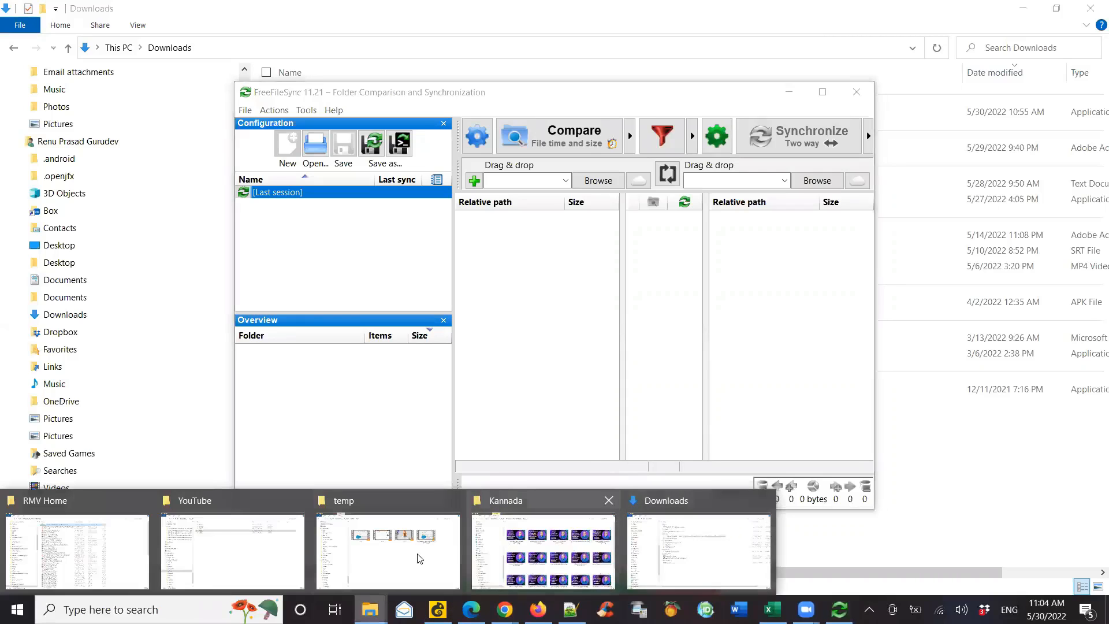
pyautogui.click(295, 559)
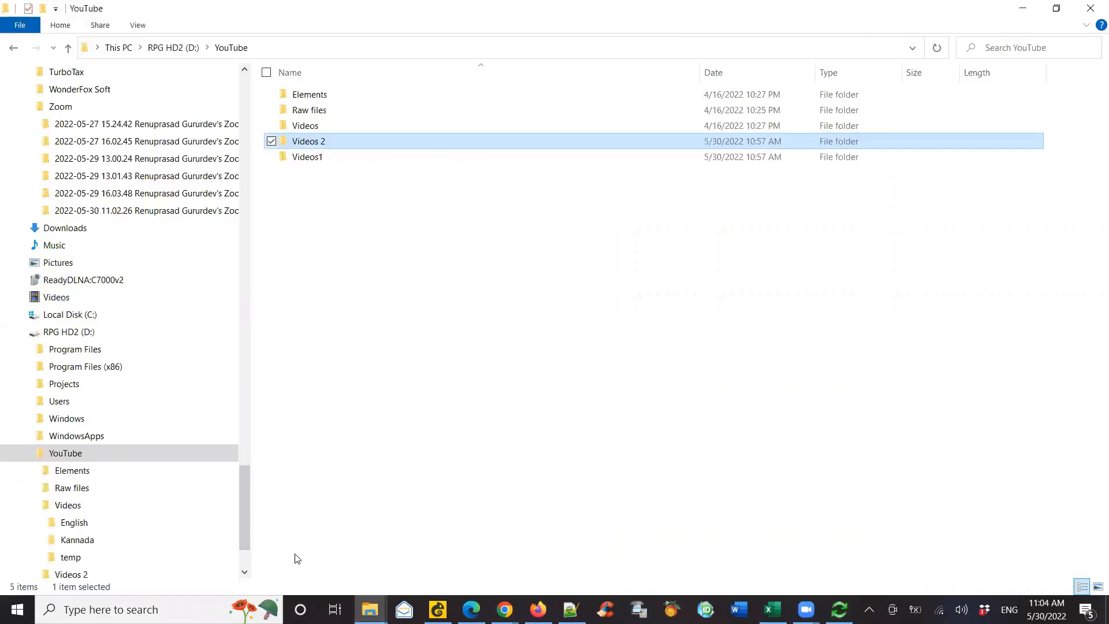
pyautogui.doubleClick(315, 160)
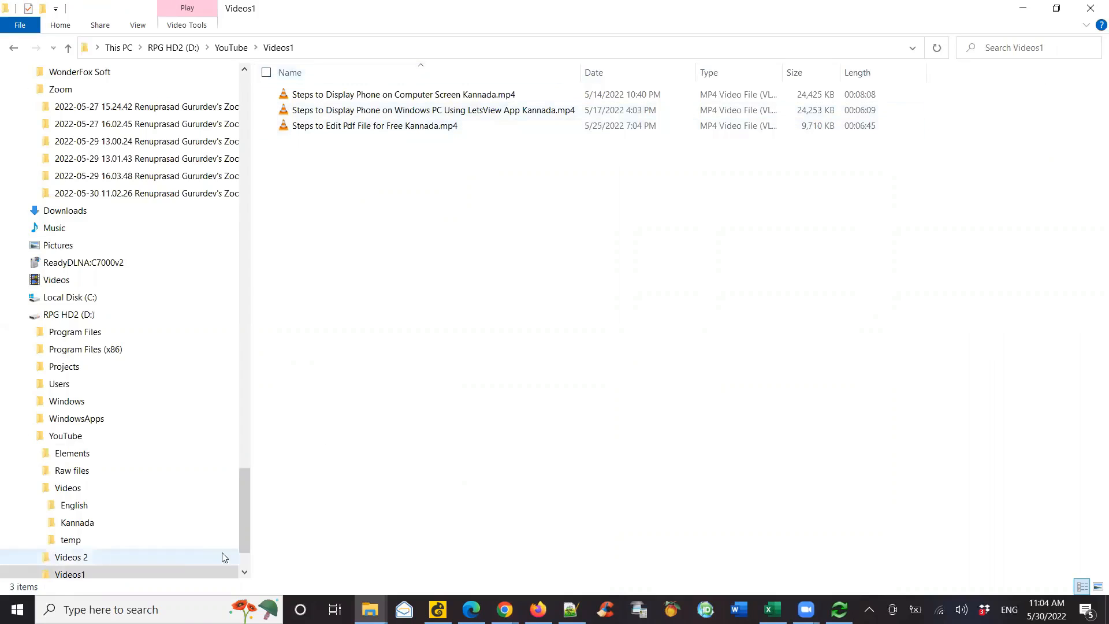
# Open the Videos 2 folder of D:\YouTube in a new File Explorer window.
pyautogui.rightClick(18, 609)
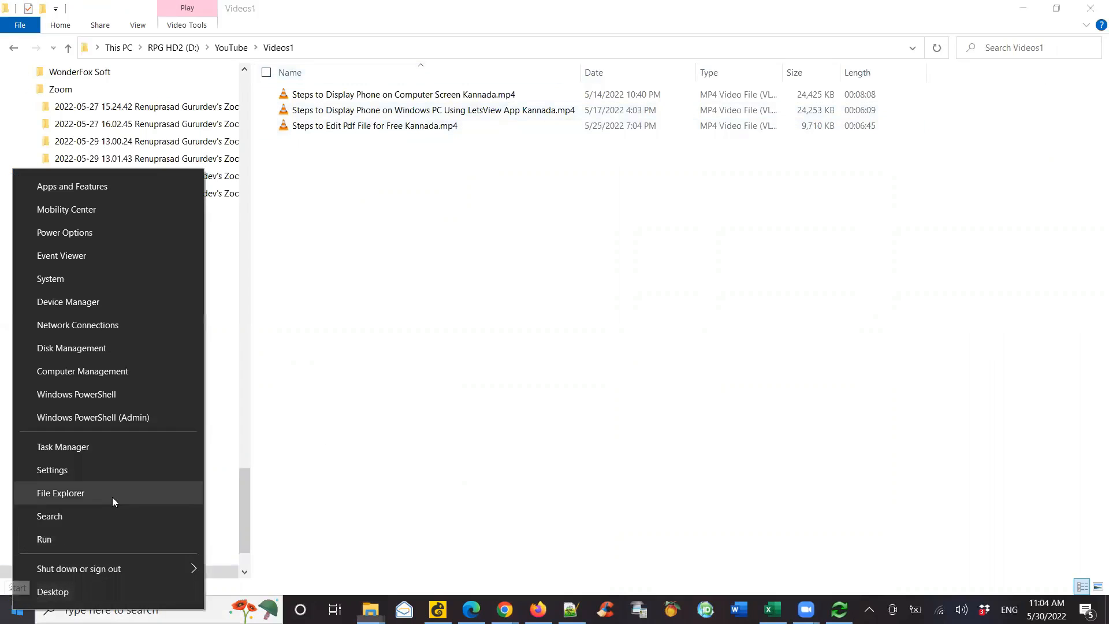
pyautogui.click(113, 497)
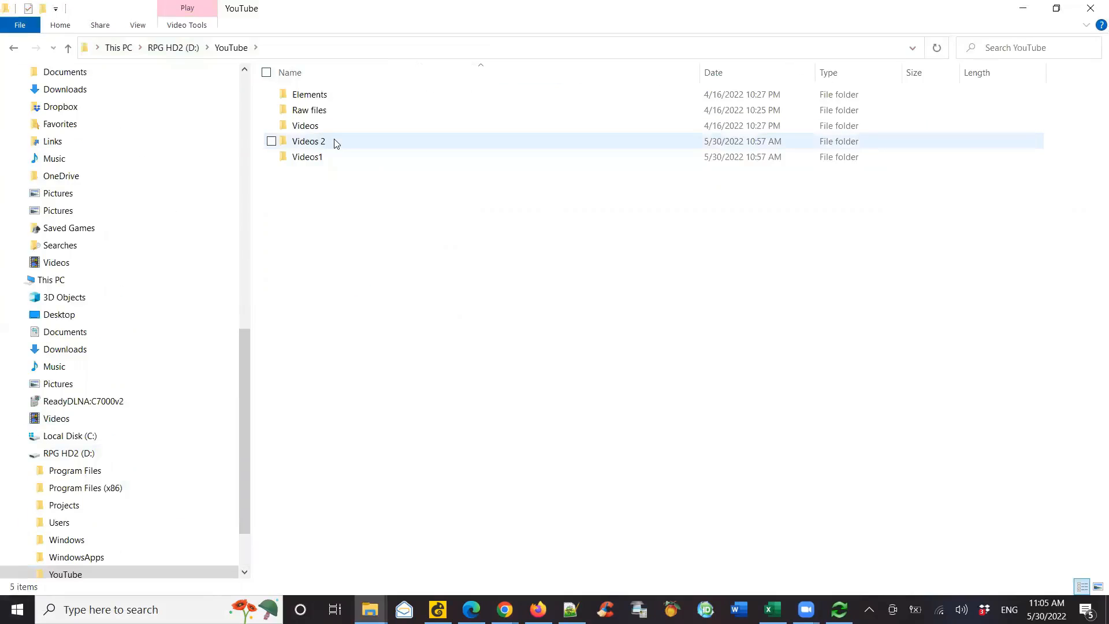
pyautogui.doubleClick(334, 141)
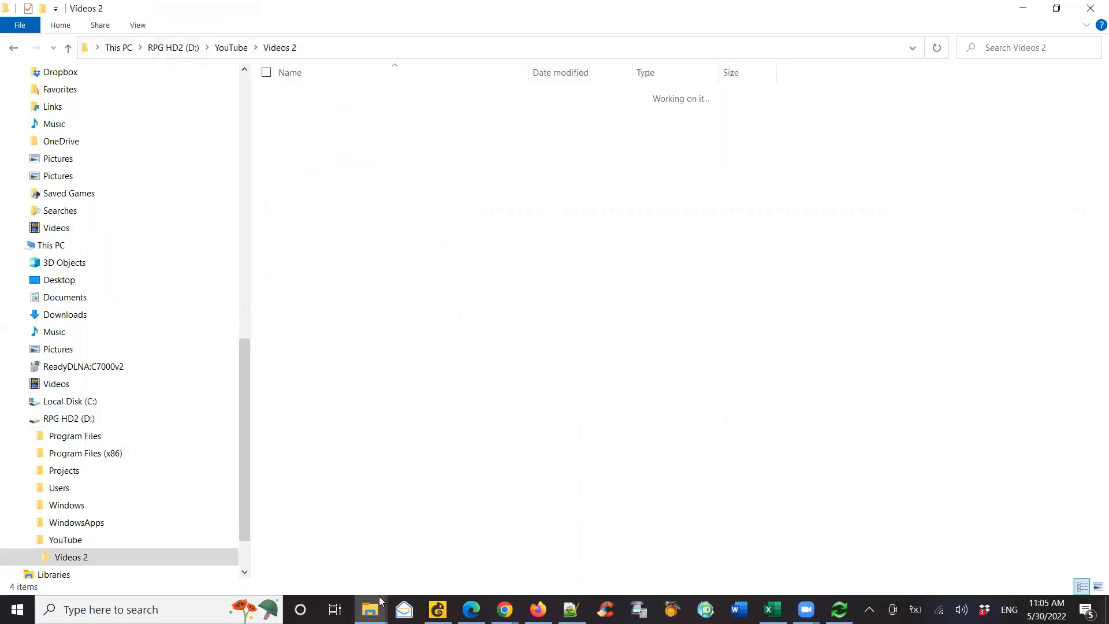
# Display the Videos 2 files in Details layout and fit the Name column to the full file names.
pyautogui.click(137, 25)
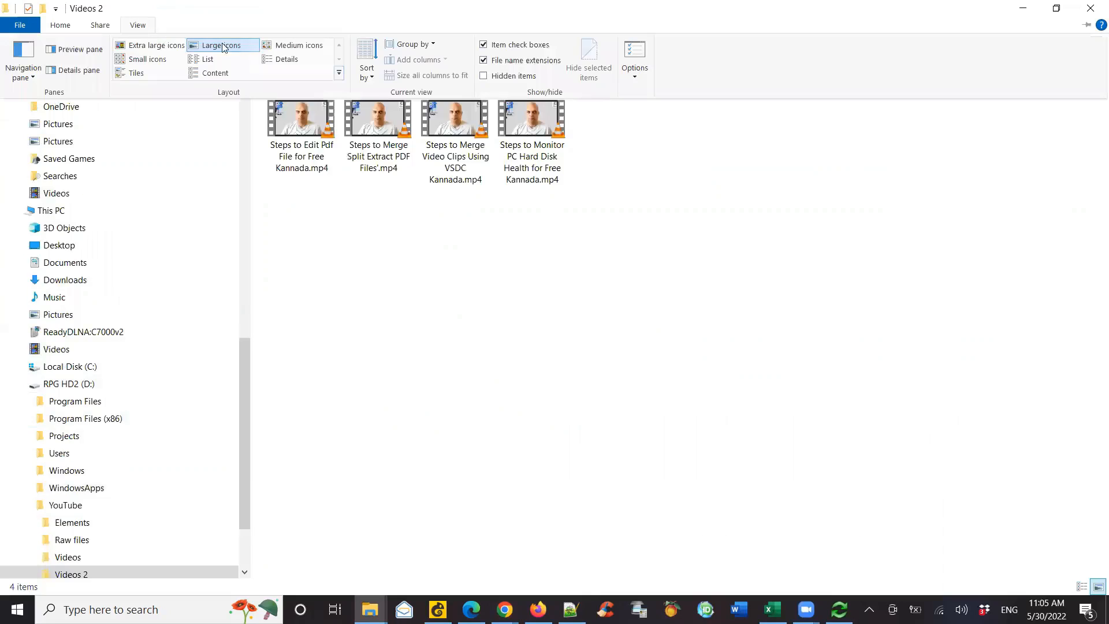
pyautogui.click(287, 59)
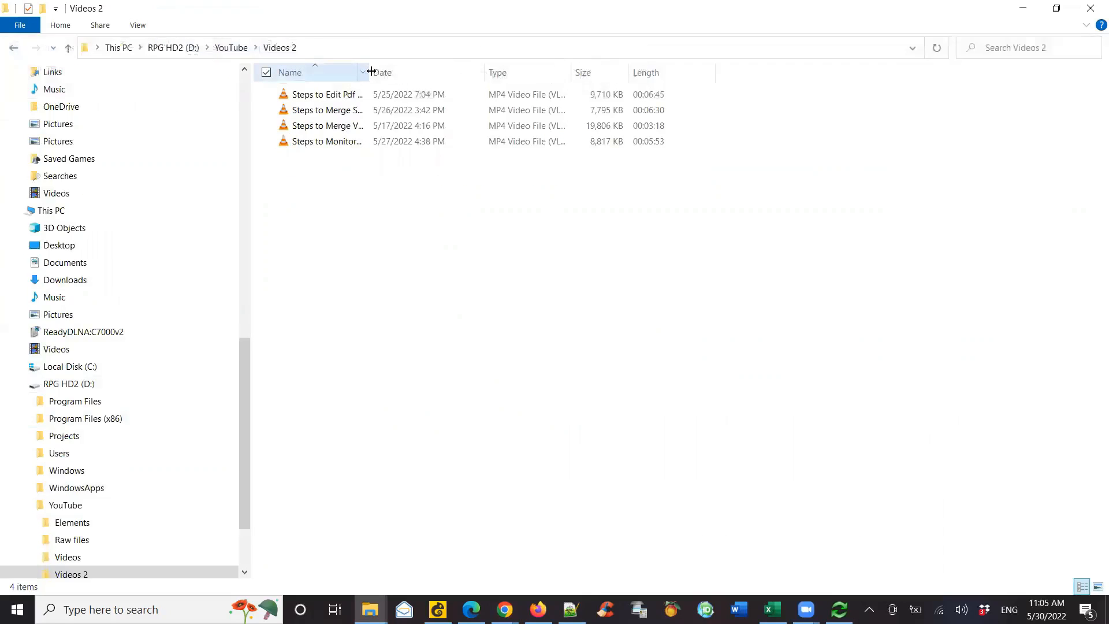
pyautogui.doubleClick(369, 72)
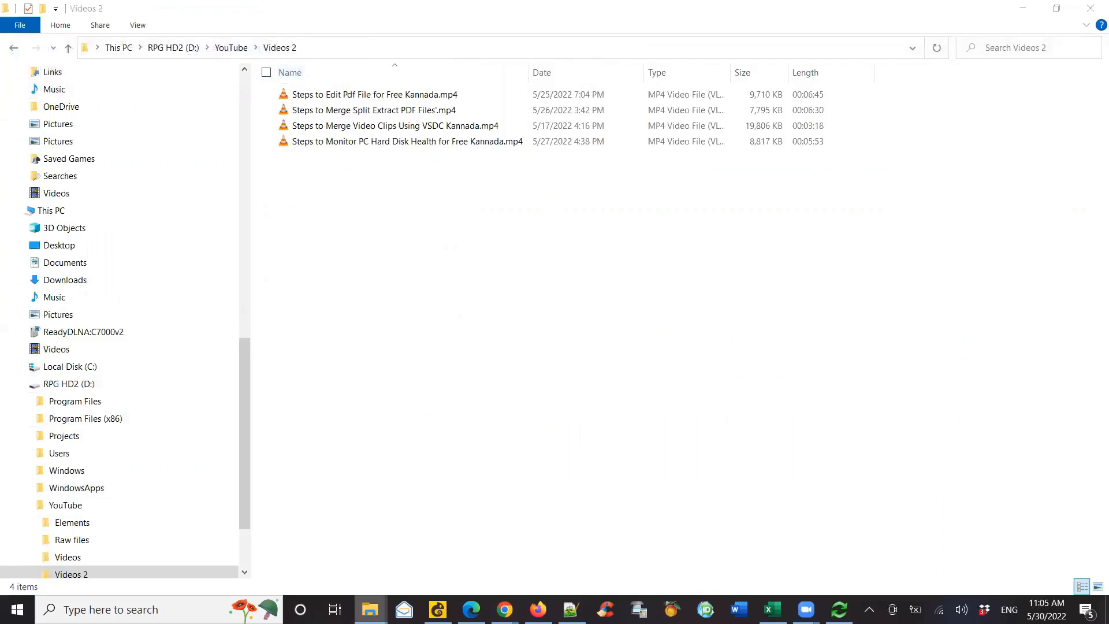
# Shrink the Videos 2 window and place it over the Videos1 window so both file lists can be compared.
pyautogui.moveTo(370, 610)
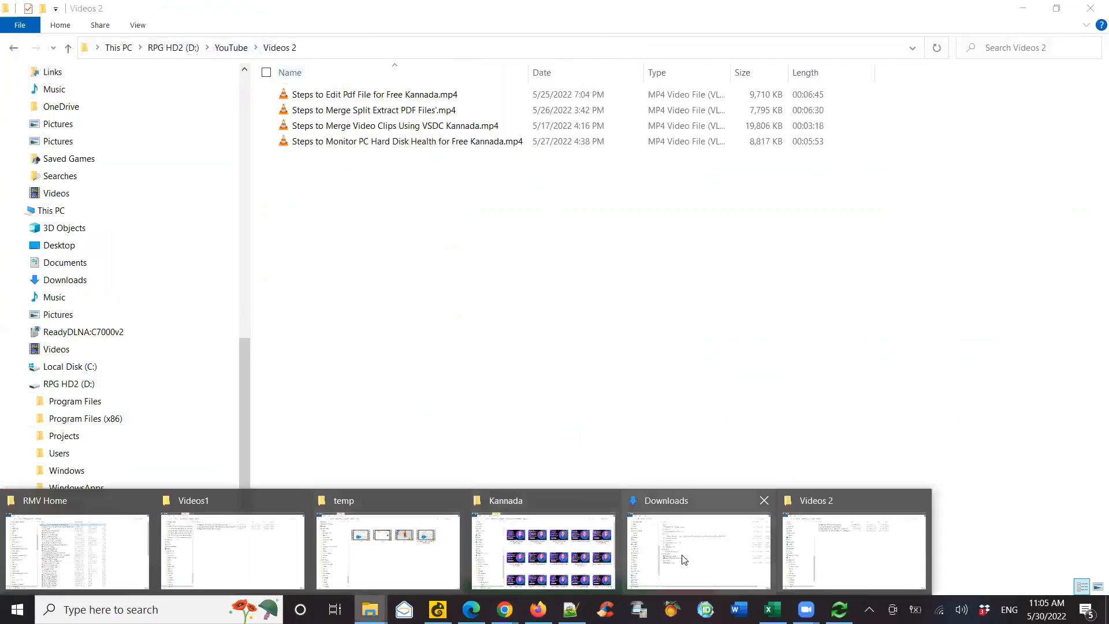
pyautogui.click(215, 554)
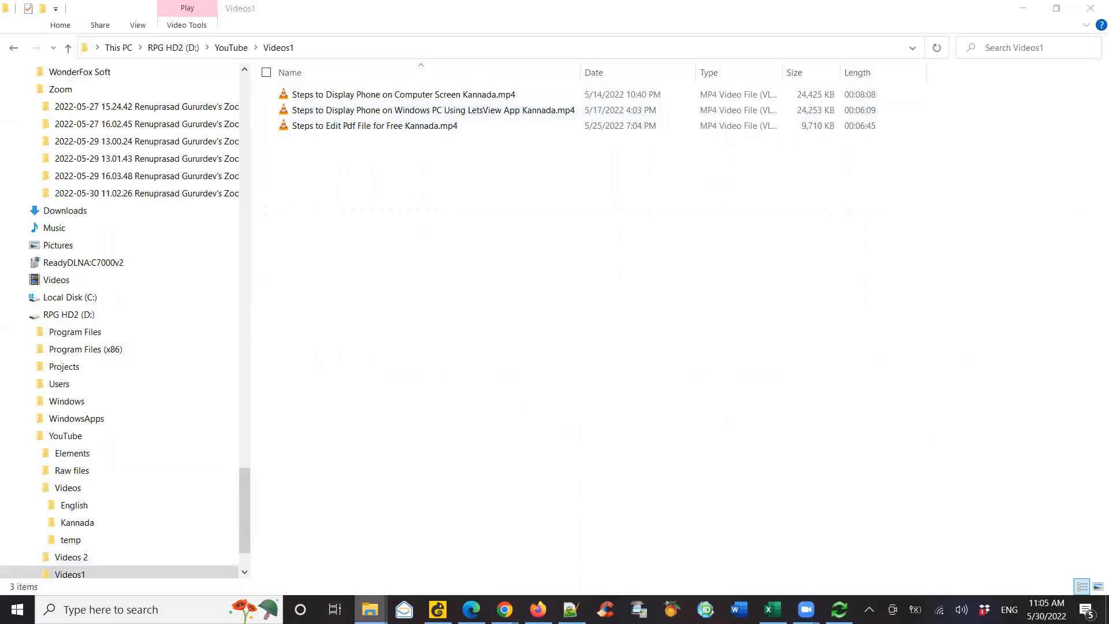
pyautogui.click(824, 522)
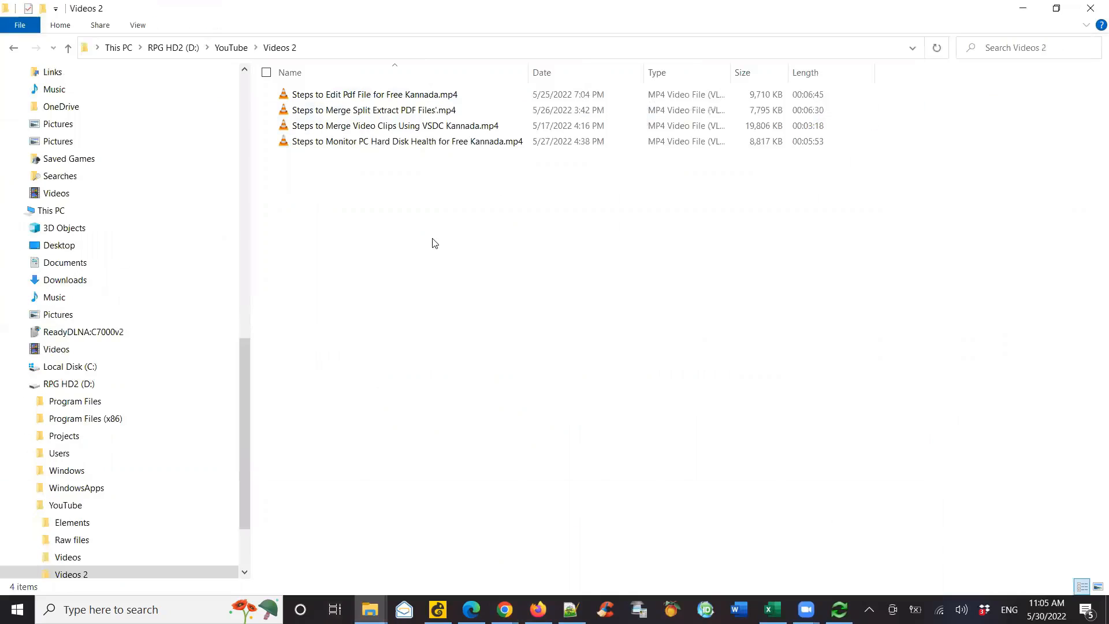
pyautogui.click(1056, 9)
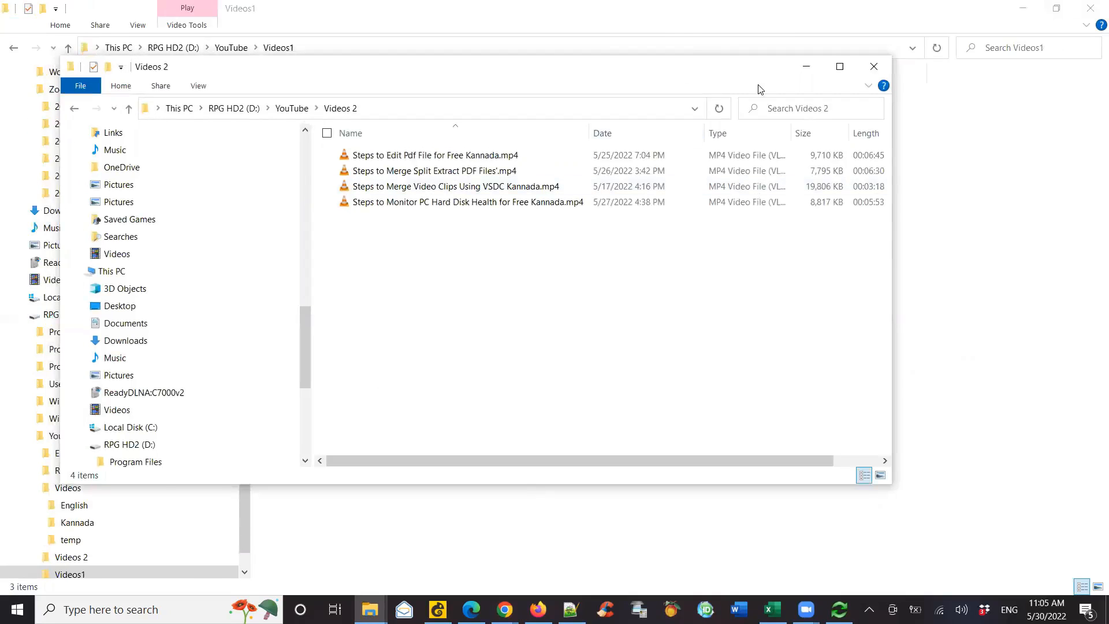
pyautogui.moveTo(760, 89); pyautogui.dragTo(827, 190)
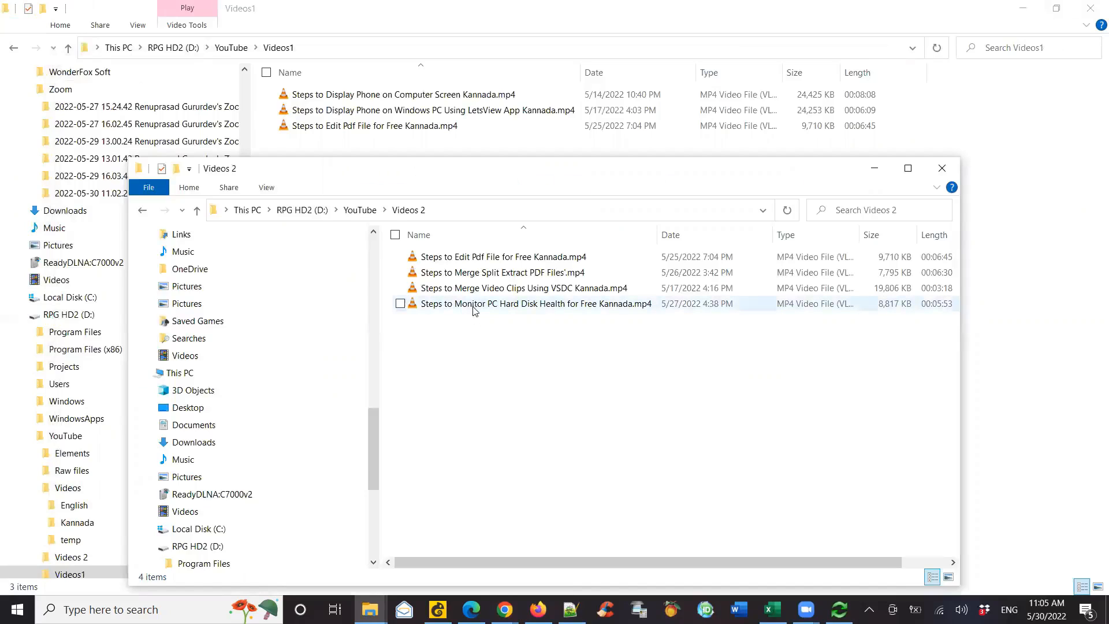
pyautogui.moveTo(477, 319)
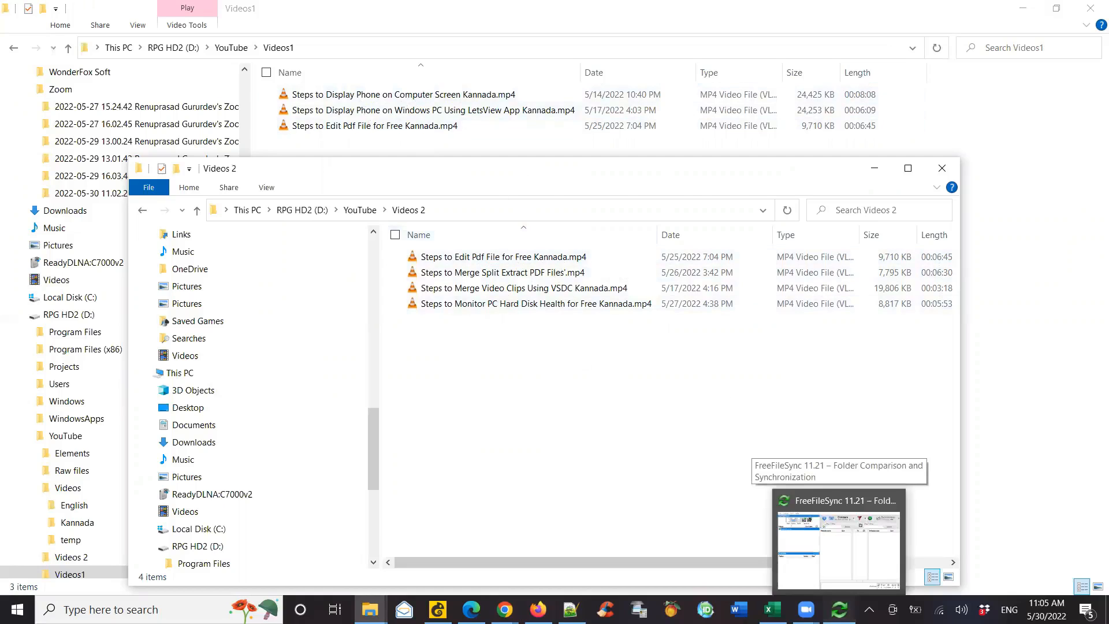
# Set D:\YouTube\Videos1 as the first folder of the pair in FreeFileSync, taking it from File Explorer.
pyautogui.click(840, 609)
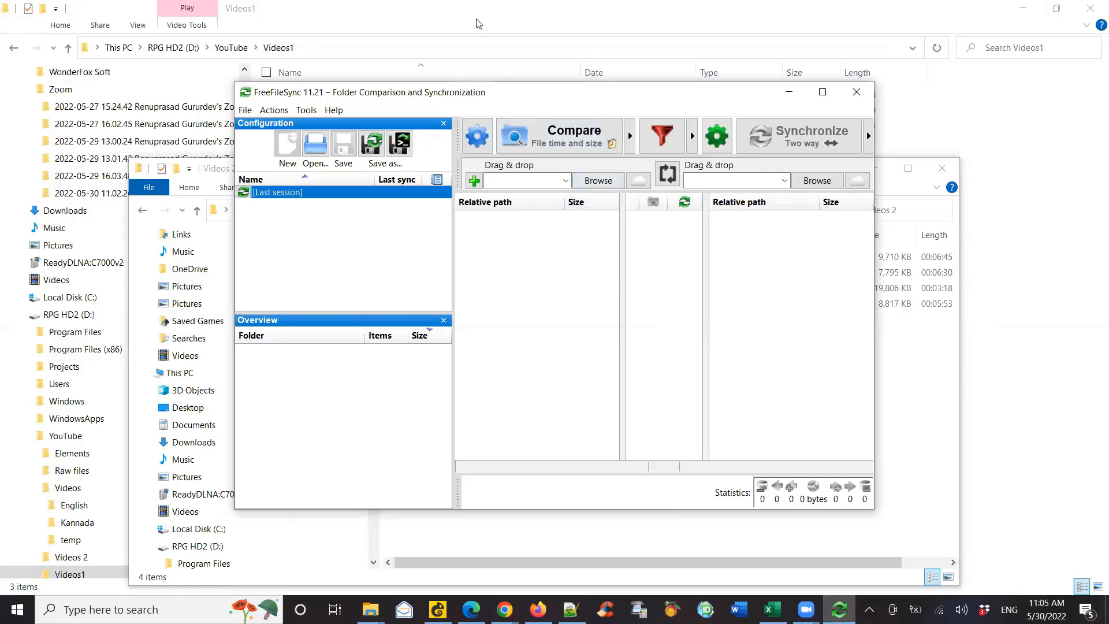
pyautogui.click(225, 49)
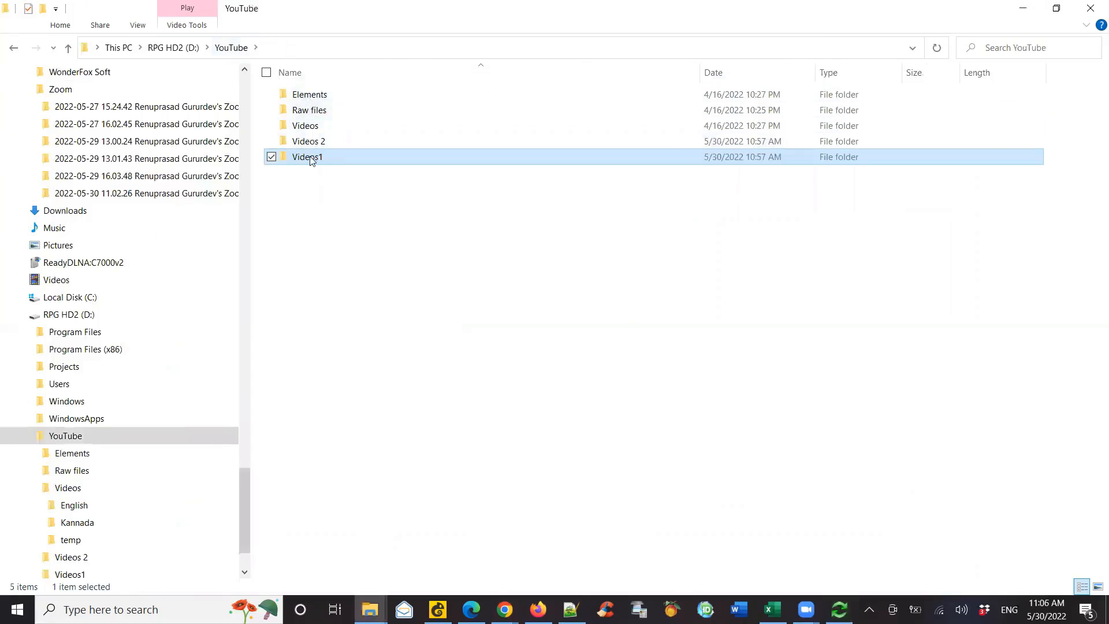
pyautogui.click(840, 609)
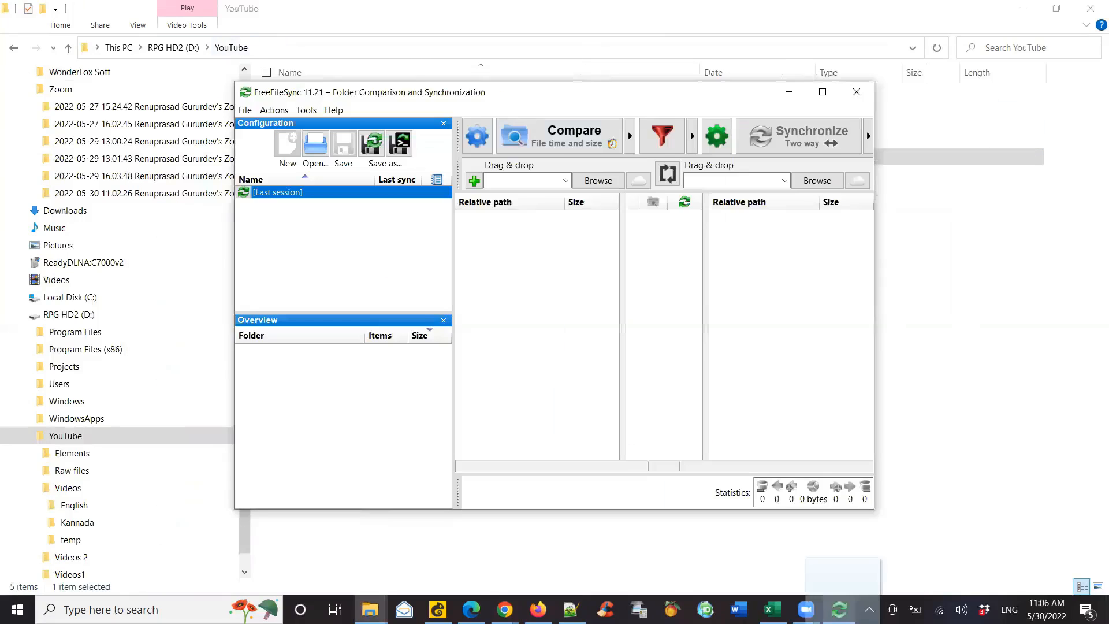
pyautogui.moveTo(581, 382); pyautogui.dragTo(550, 349)
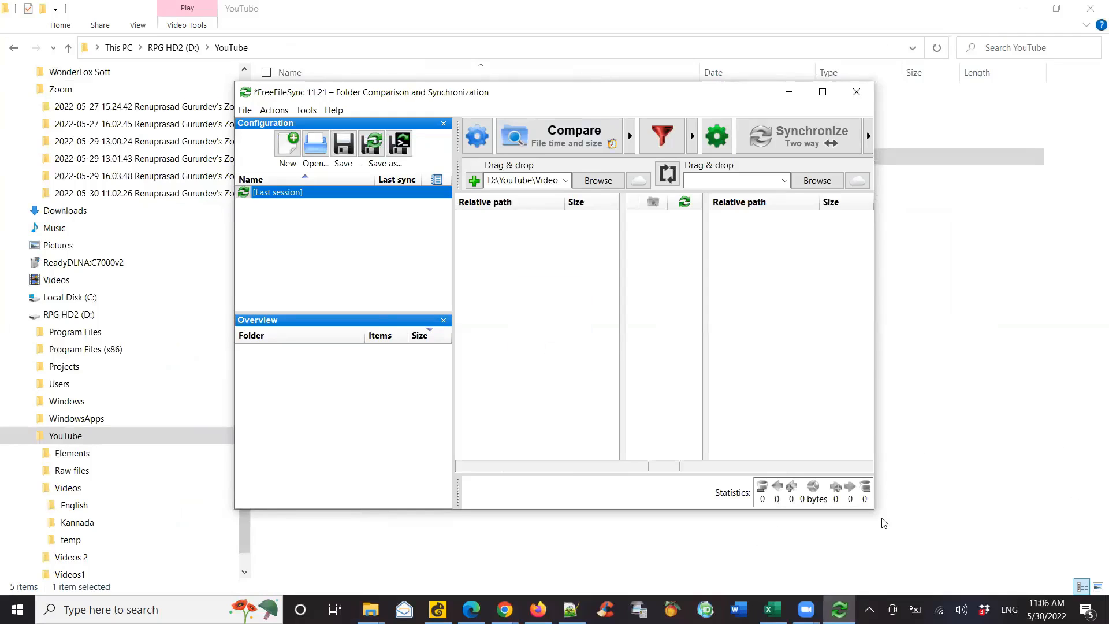
# Add D:\YouTube\Videos 2 as the second folder of the pair and compare the two folders by file time and size.
pyautogui.click(665, 45)
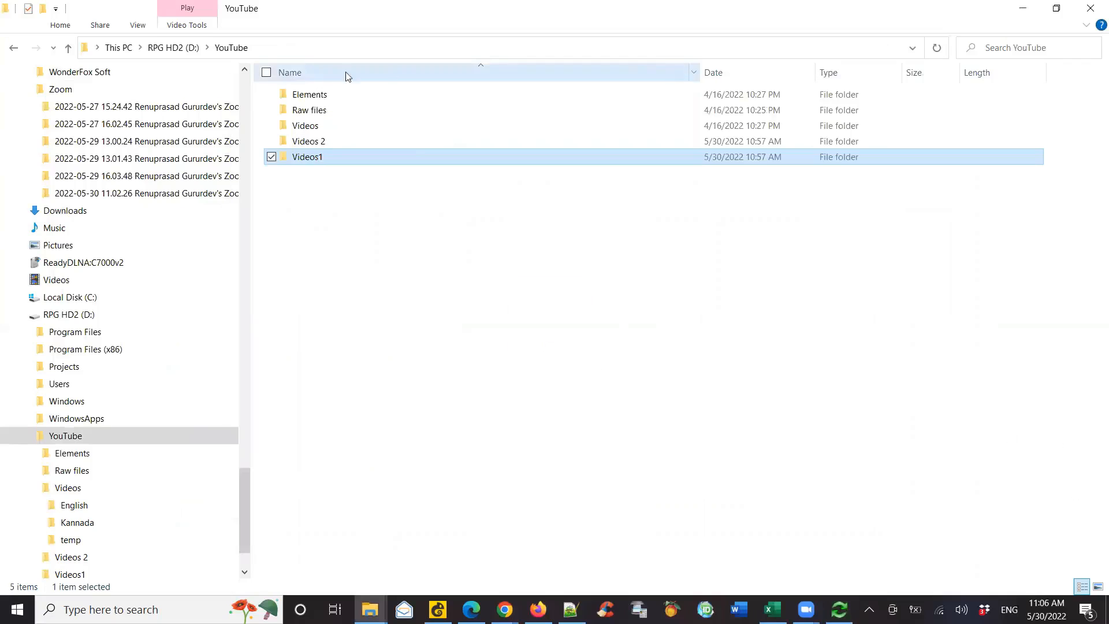
pyautogui.click(312, 144)
pyautogui.moveTo(727, 465); pyautogui.dragTo(779, 370)
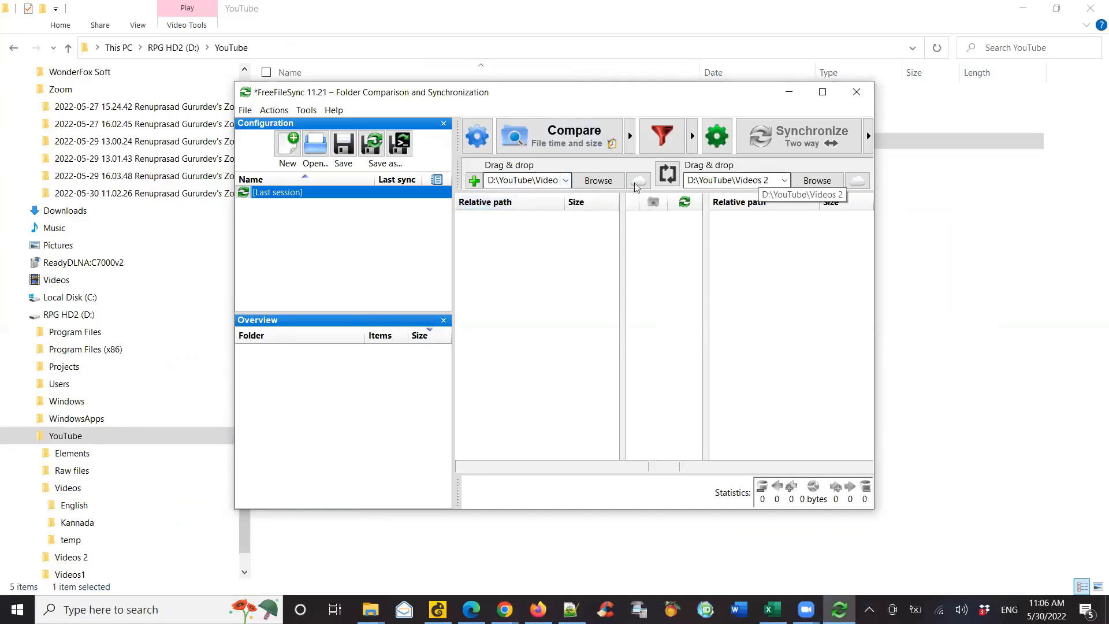
pyautogui.click(567, 135)
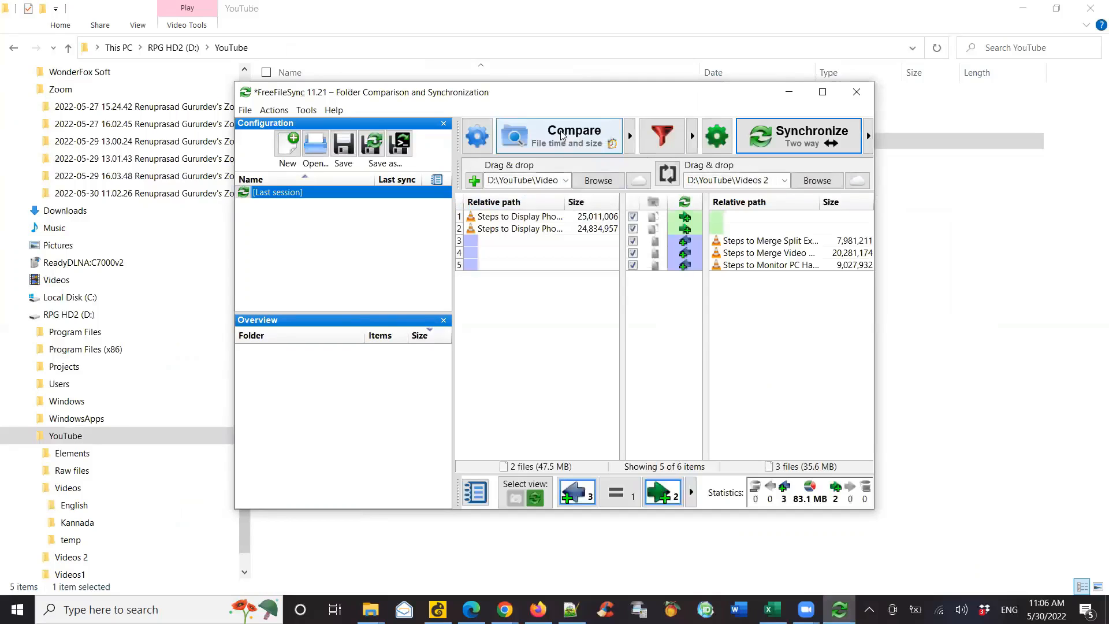
# Change the synchronization variant for the folder pair to Update.
pyautogui.click(868, 137)
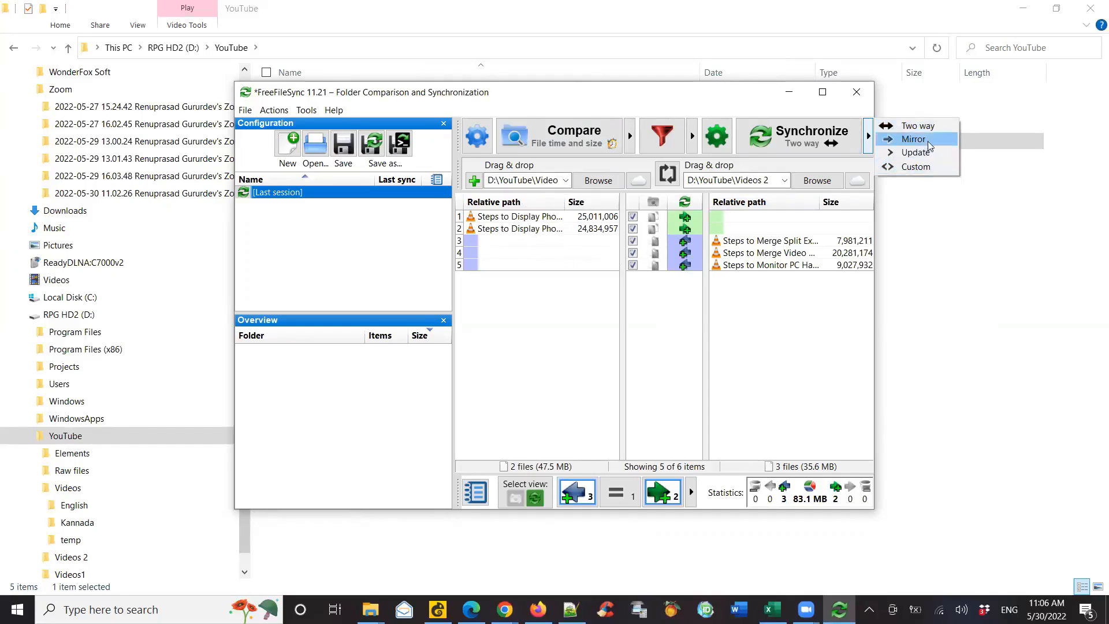
pyautogui.click(688, 107)
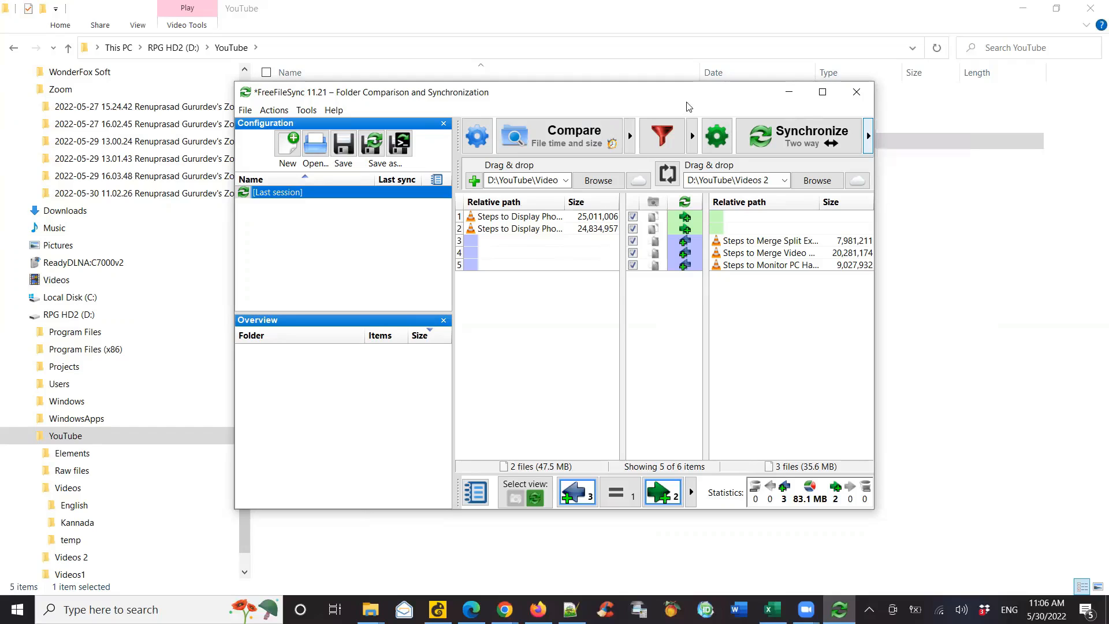
pyautogui.click(870, 137)
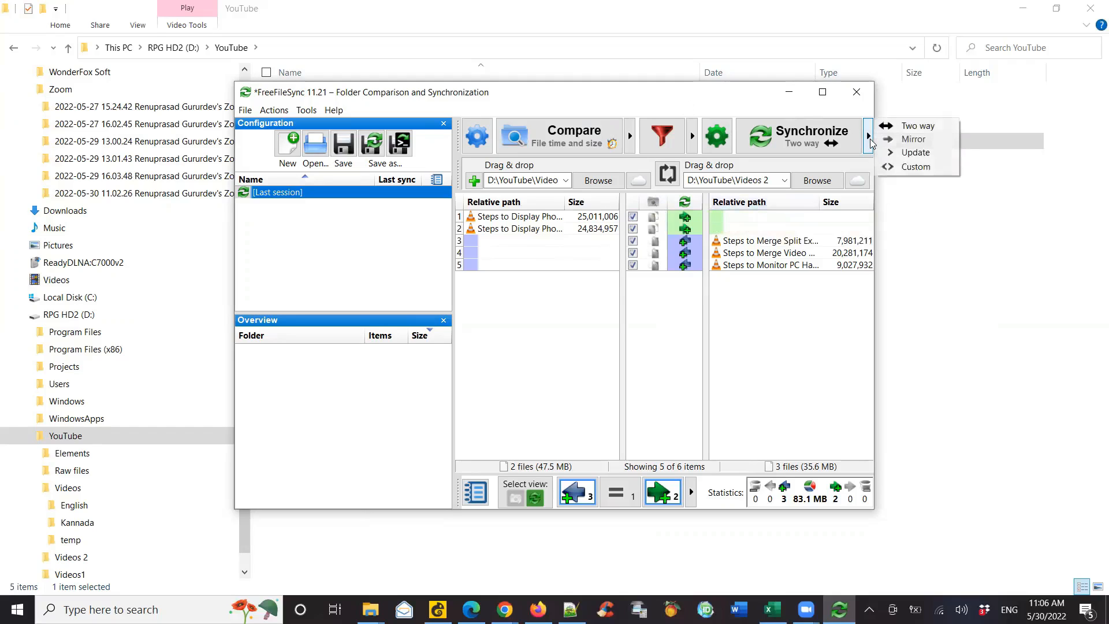
pyautogui.click(921, 151)
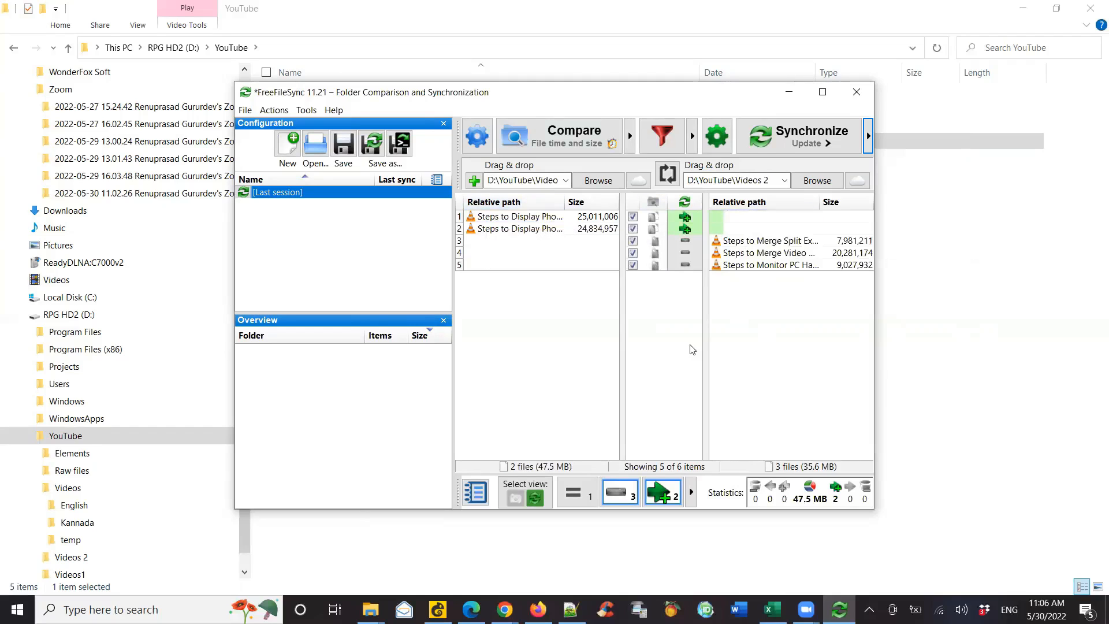
# Run the Update synchronization from Videos1 to Videos 2 and close the results report.
pyautogui.click(784, 135)
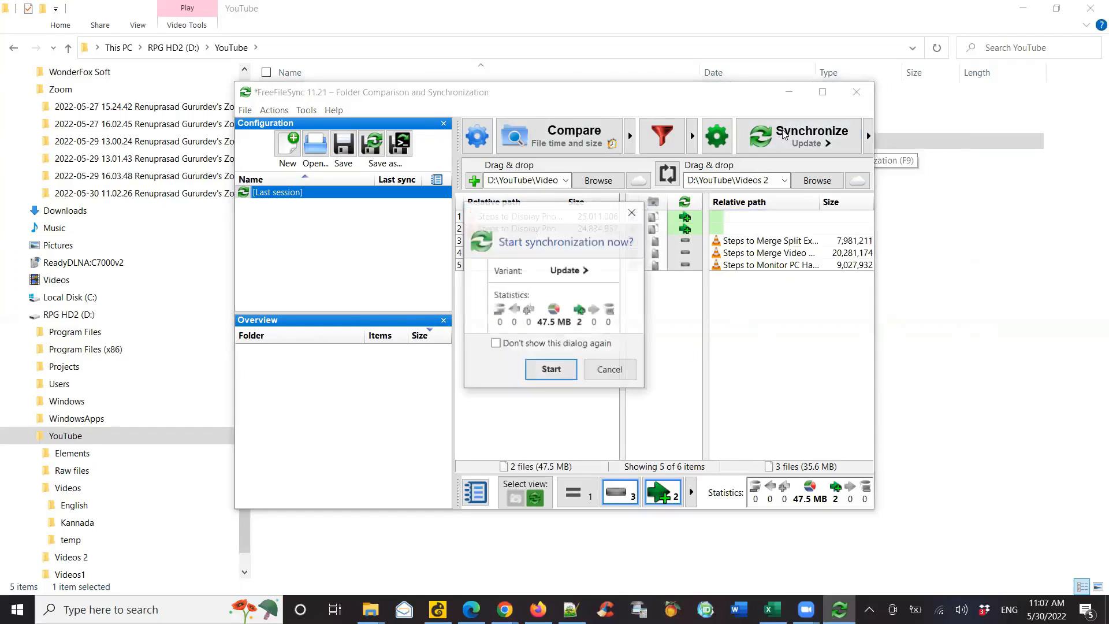
pyautogui.click(551, 370)
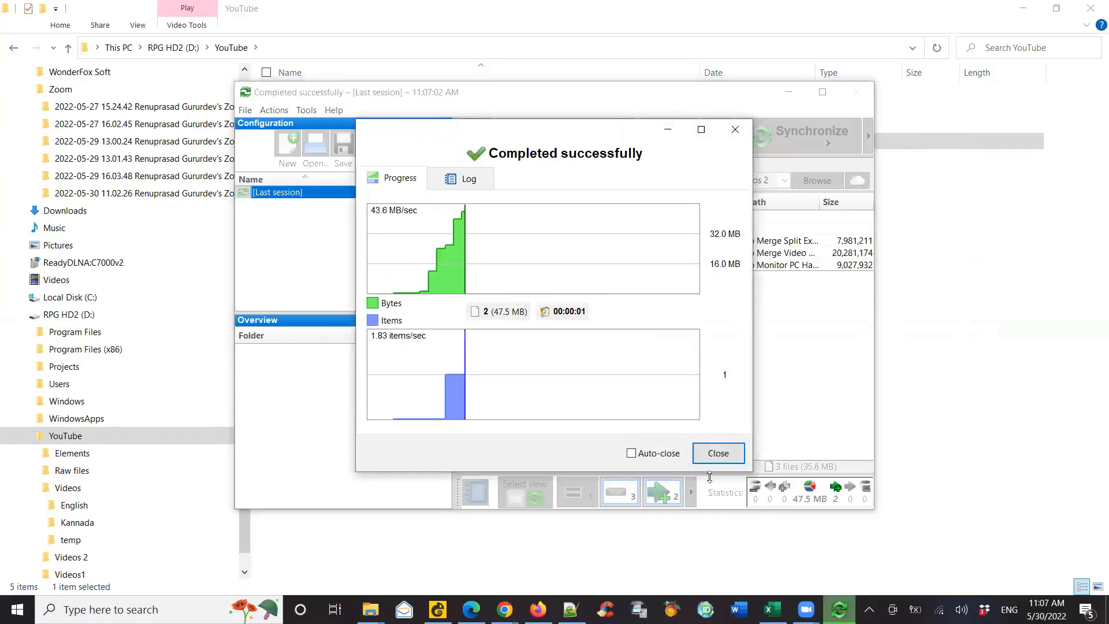
pyautogui.click(720, 455)
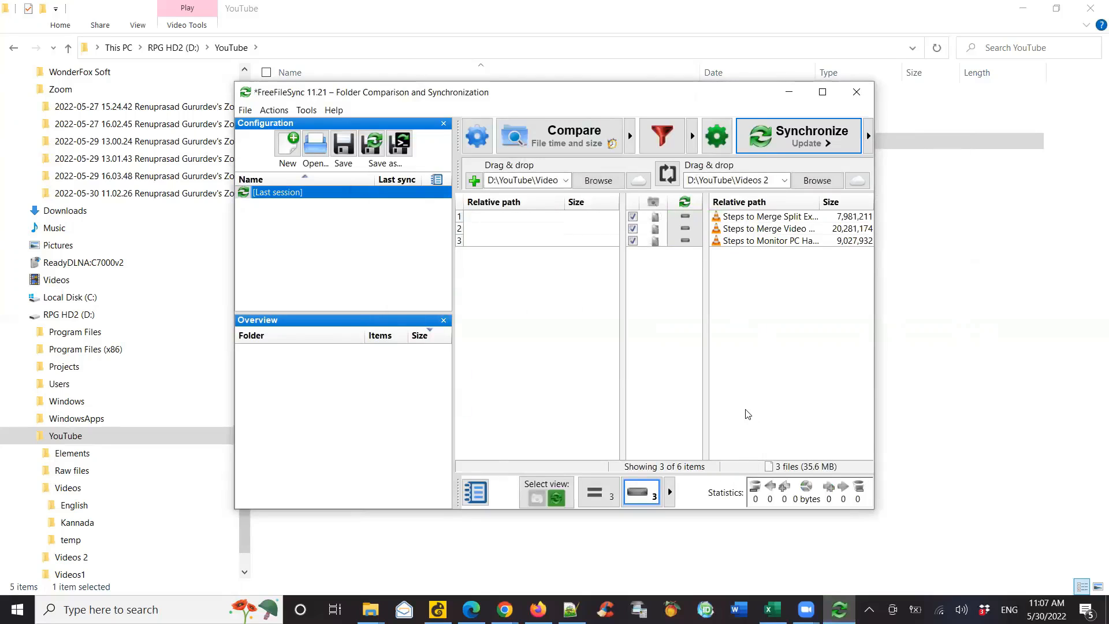
# Switch to File Explorer, check the contents of the Videos1 folder, and return to the YouTube folder.
pyautogui.click(505, 15)
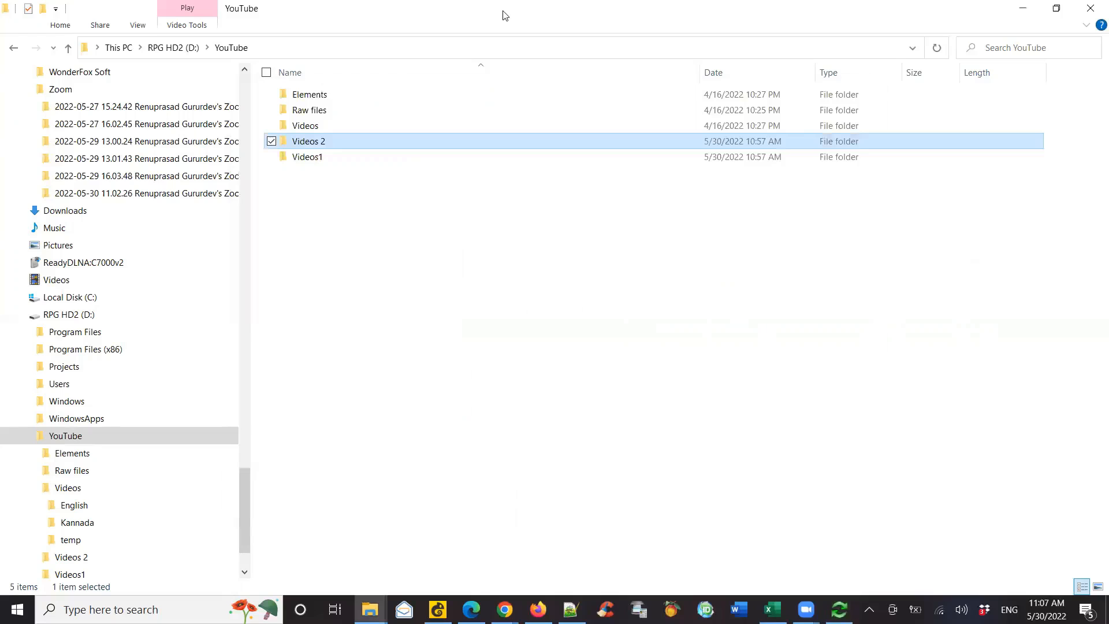
pyautogui.doubleClick(298, 157)
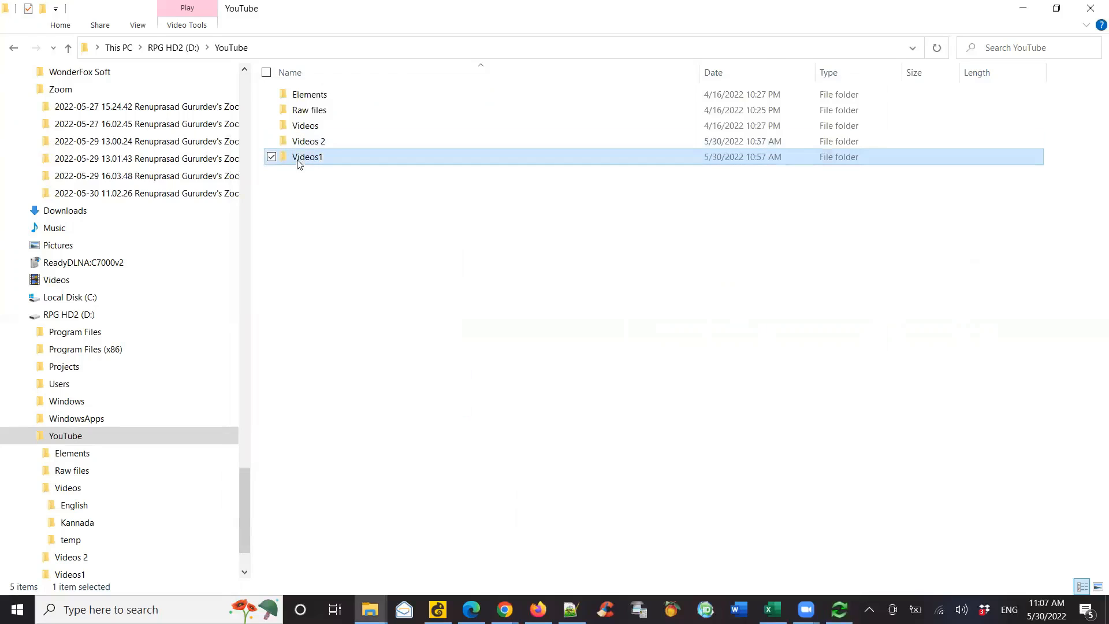
pyautogui.click(229, 49)
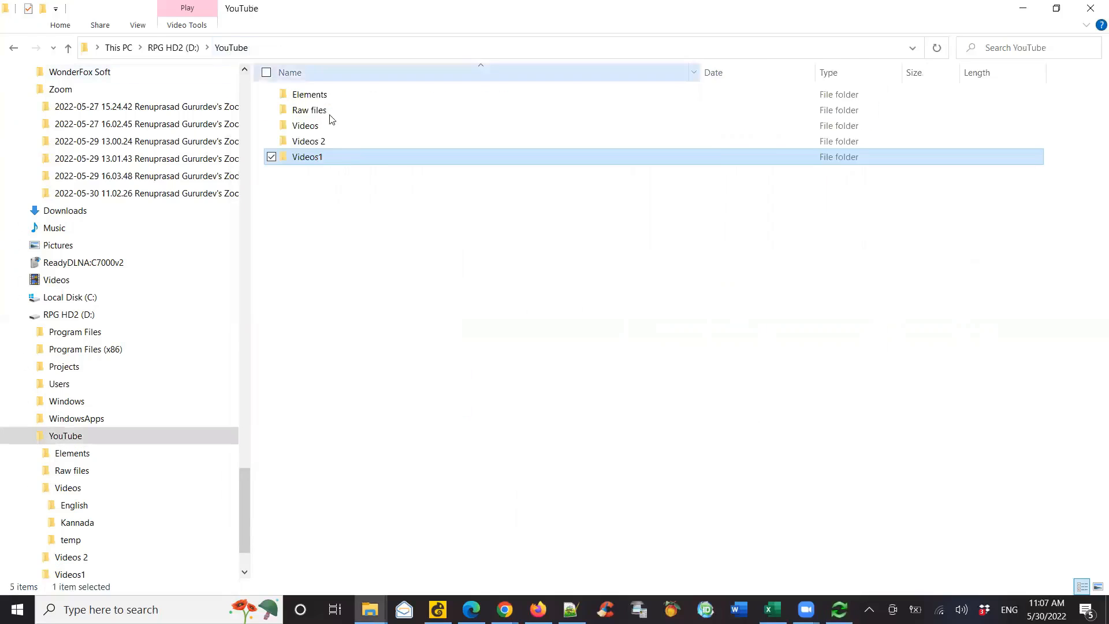
# Review the Videos 2 files in Details layout with the Name column fitted to the full file names, and switch back to FreeFileSync.
pyautogui.doubleClick(306, 142)
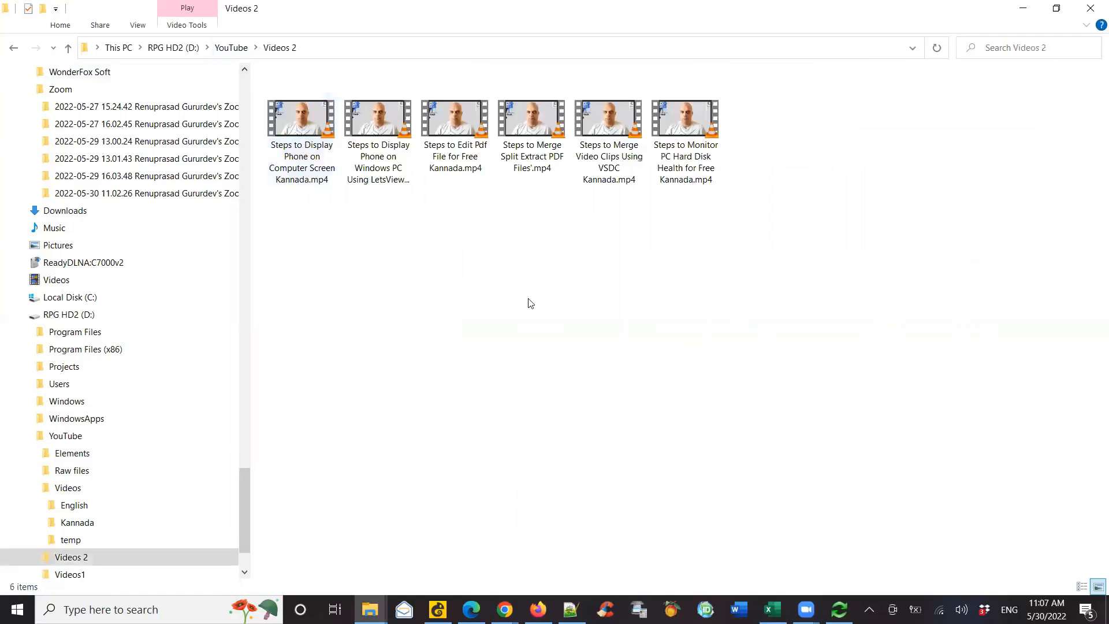
pyautogui.click(138, 25)
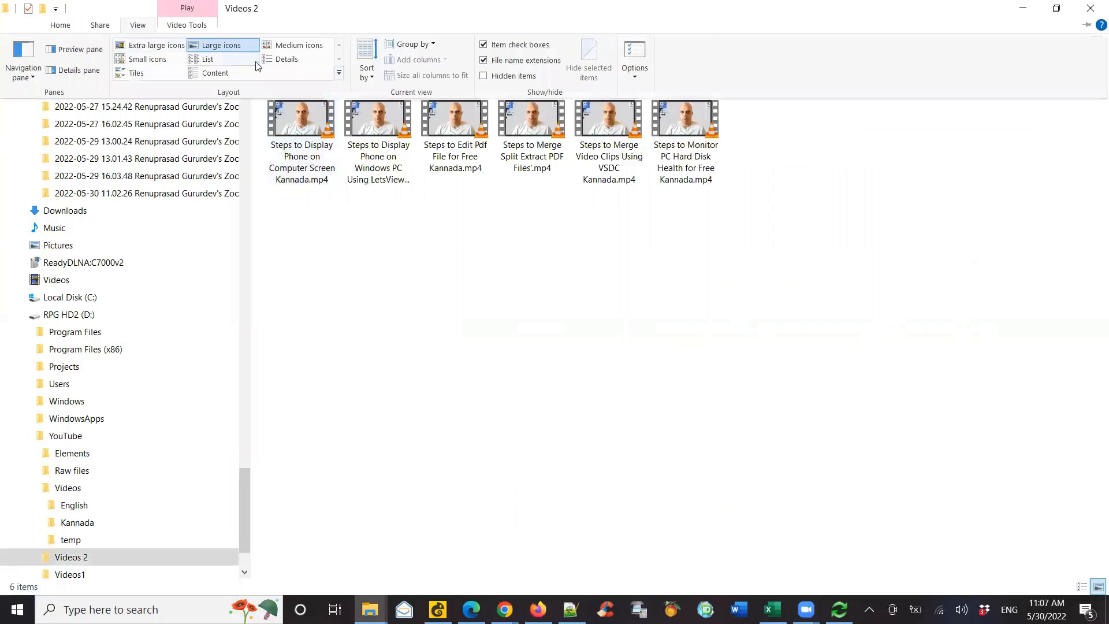
pyautogui.click(289, 58)
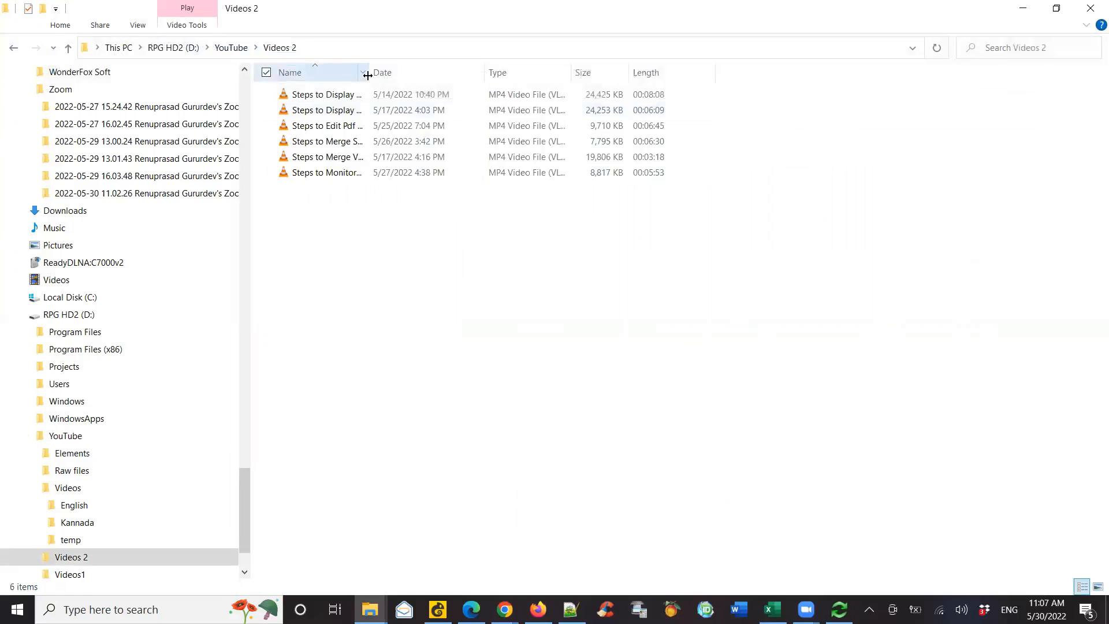
pyautogui.doubleClick(368, 76)
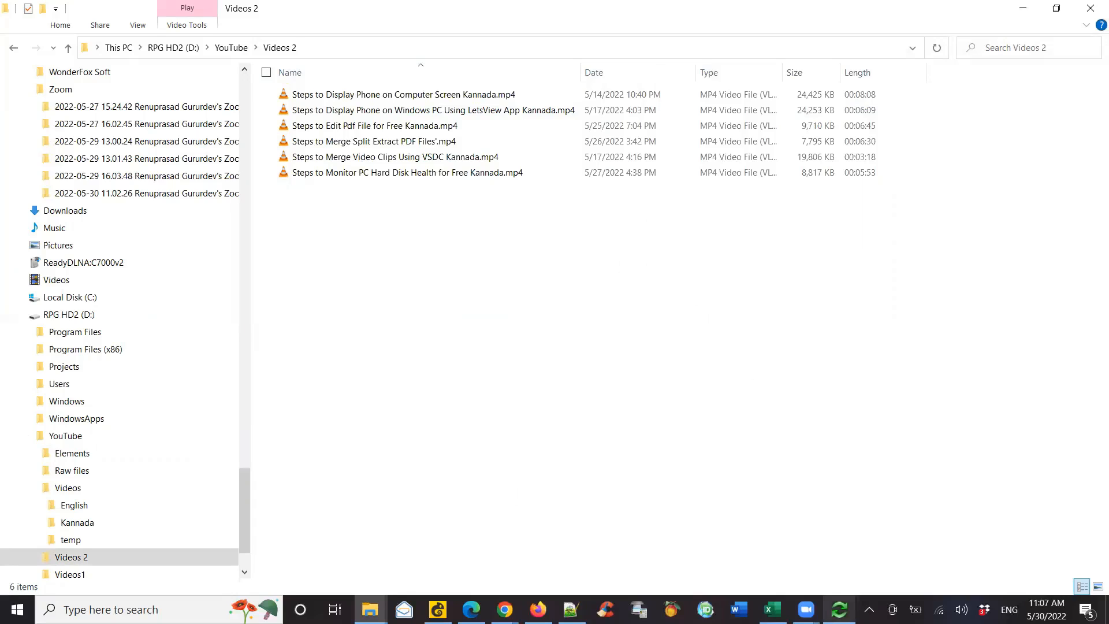
pyautogui.click(840, 610)
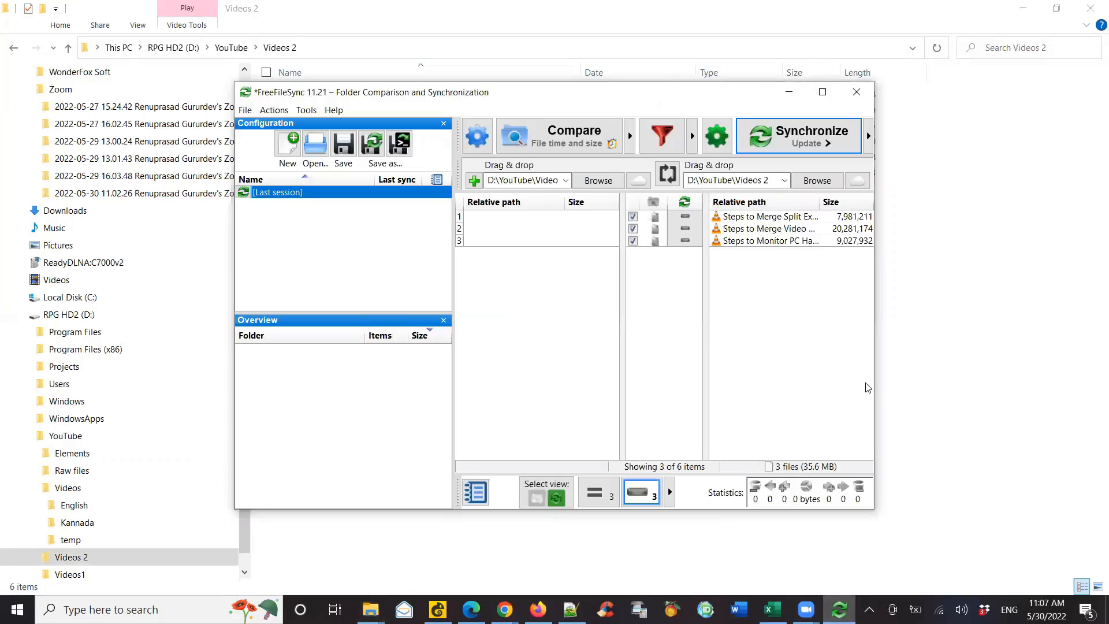